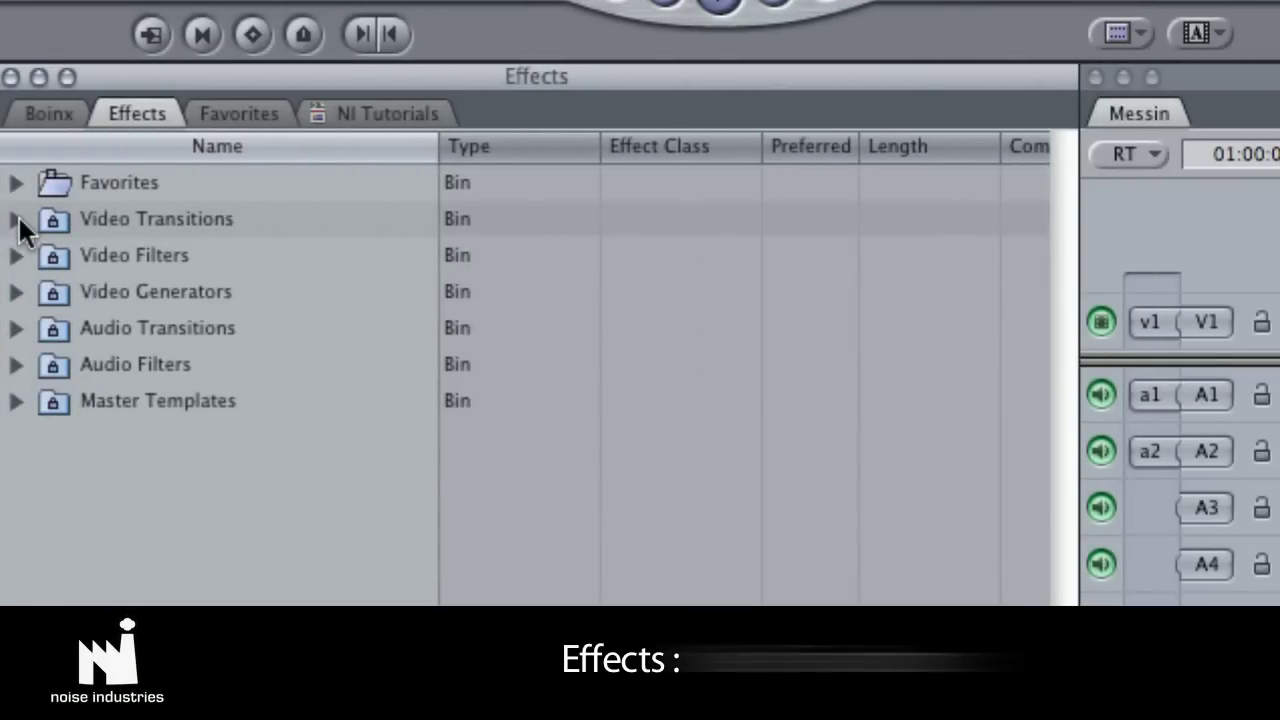
# Expand the Video Transitions bin in the Effects browser
pyautogui.click(18, 221)
# Place Boinx Flip & Reveal 3D between 0001GW and the first Drift post v2 clip, then play it back
pyautogui.click(37, 292)
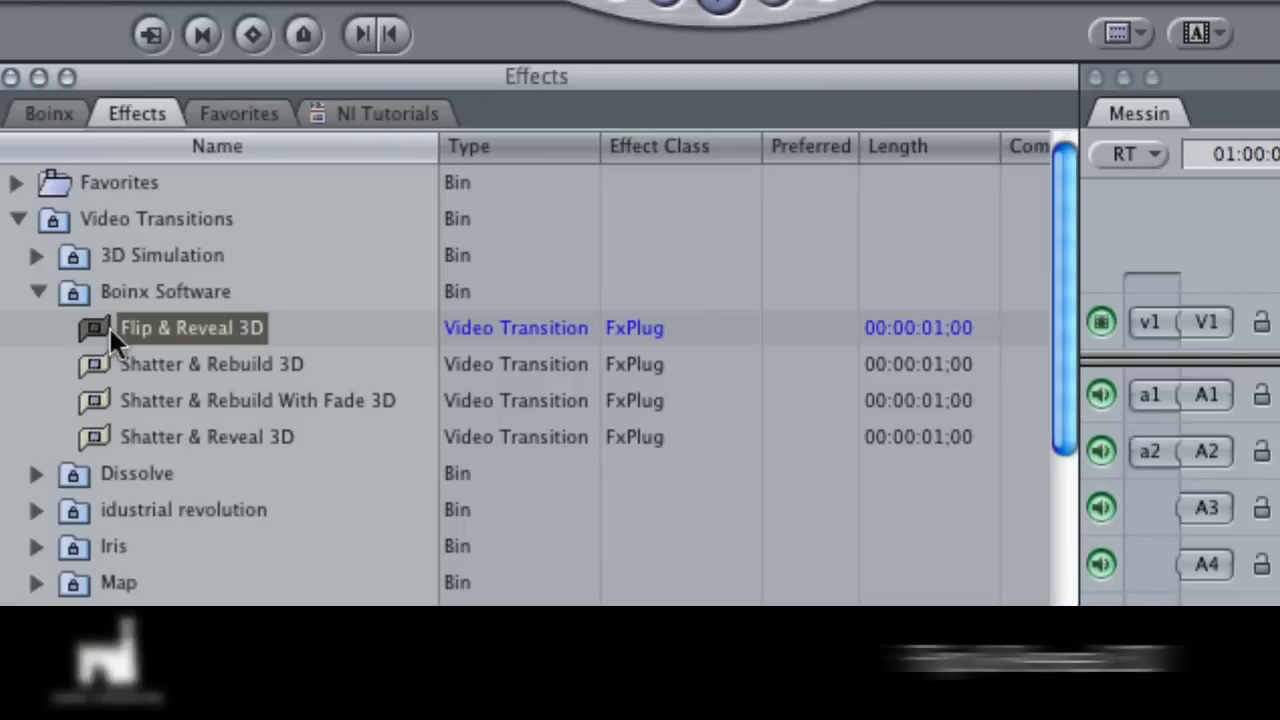
pyautogui.moveTo(109, 326); pyautogui.dragTo(443, 478)
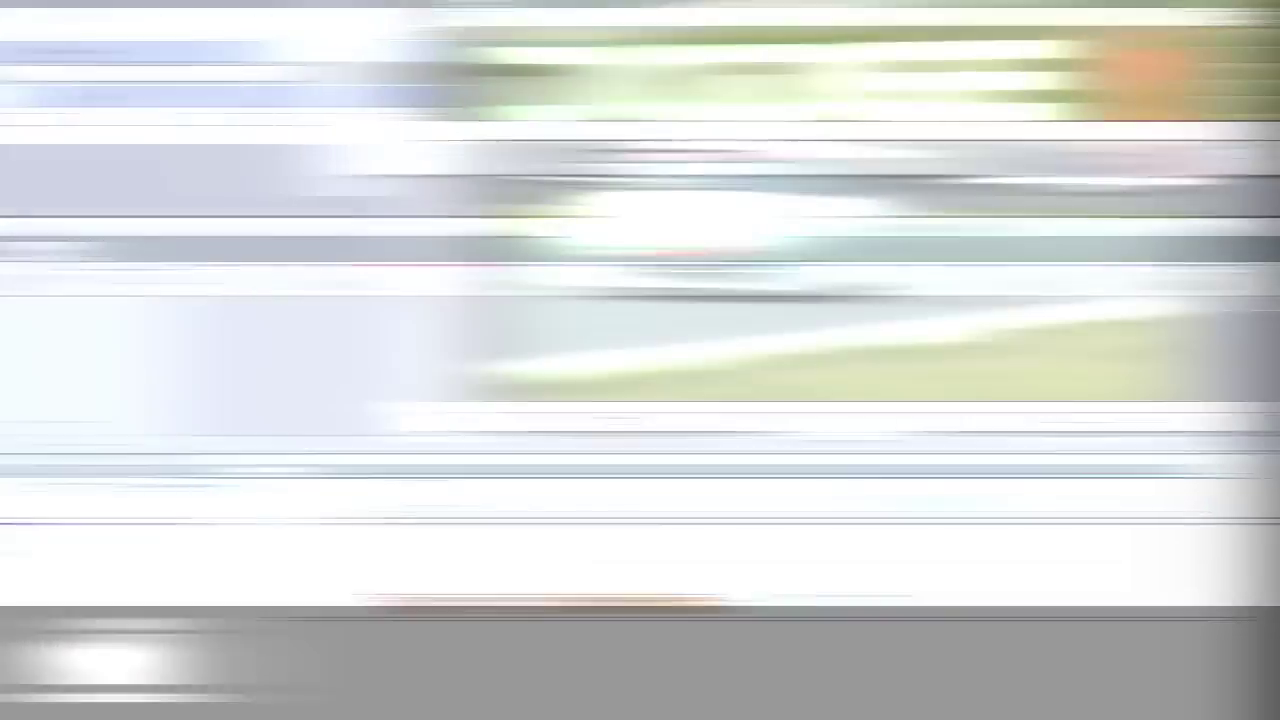
pyautogui.click(321, 284)
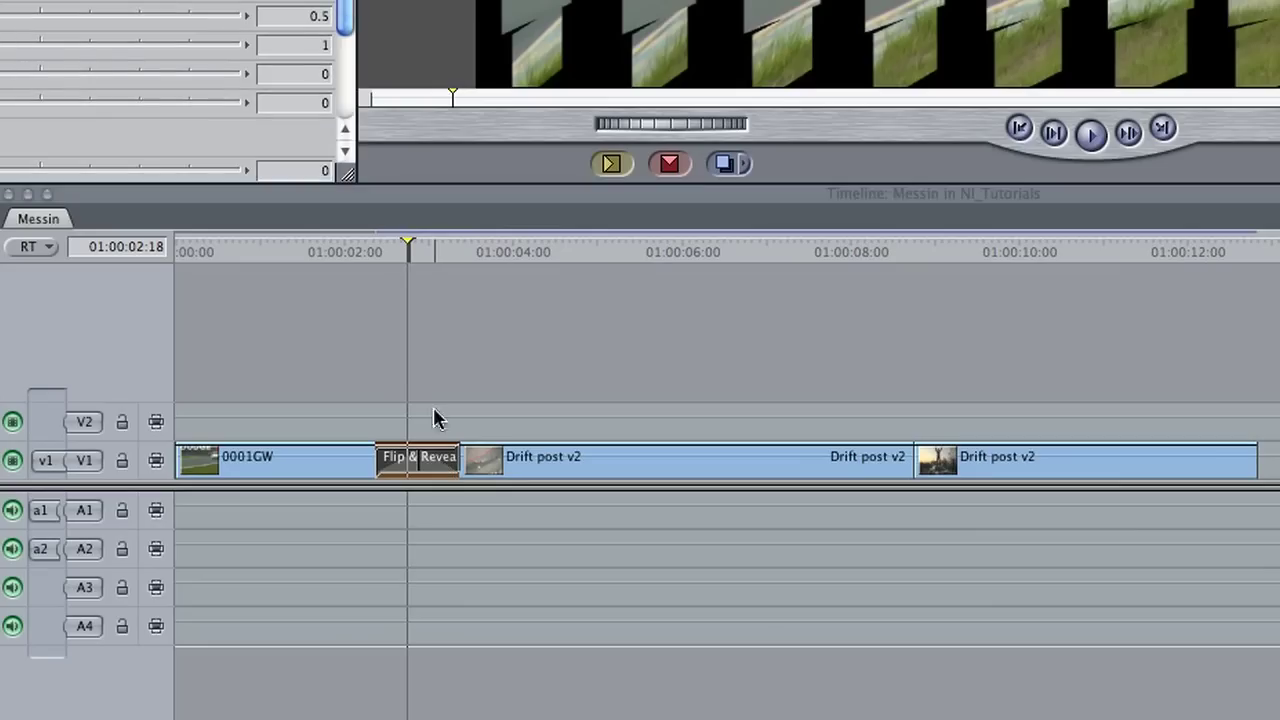
# Try the Flip Tiles and Camera, Madness and Three Irregular Twists presets, settling on Stripy Wipe Across
pyautogui.click(503, 162)
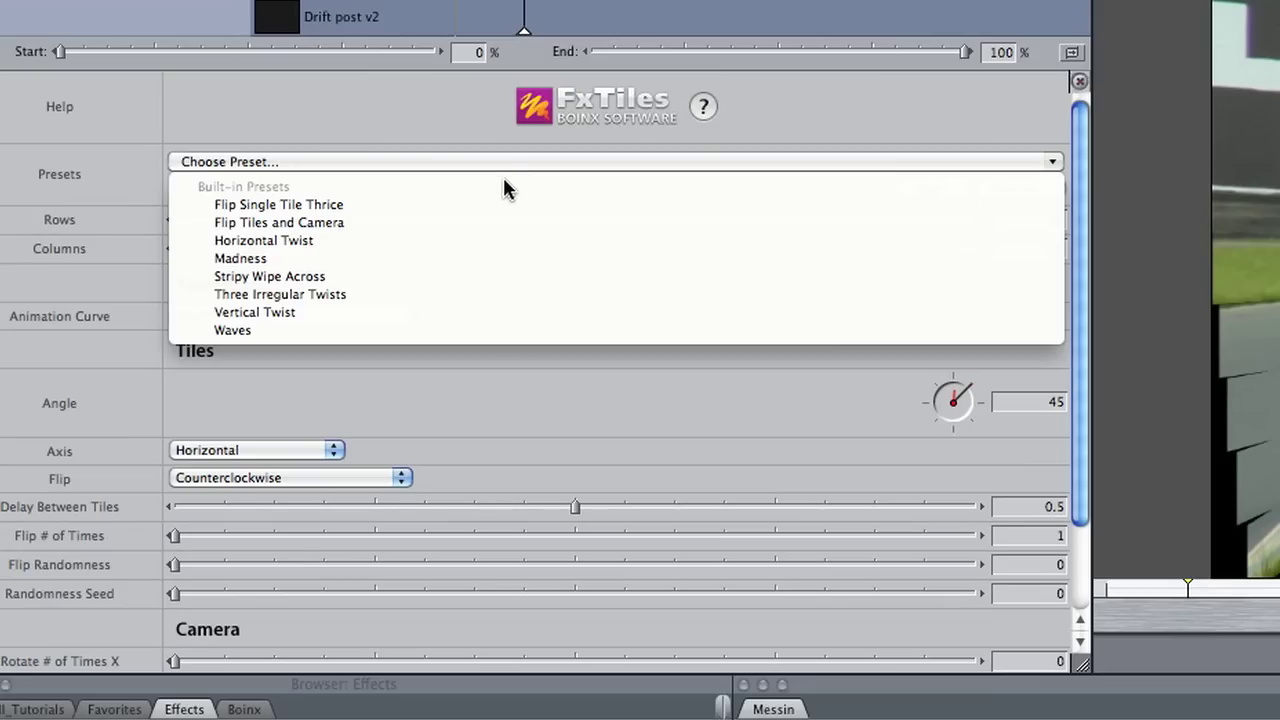
pyautogui.click(474, 222)
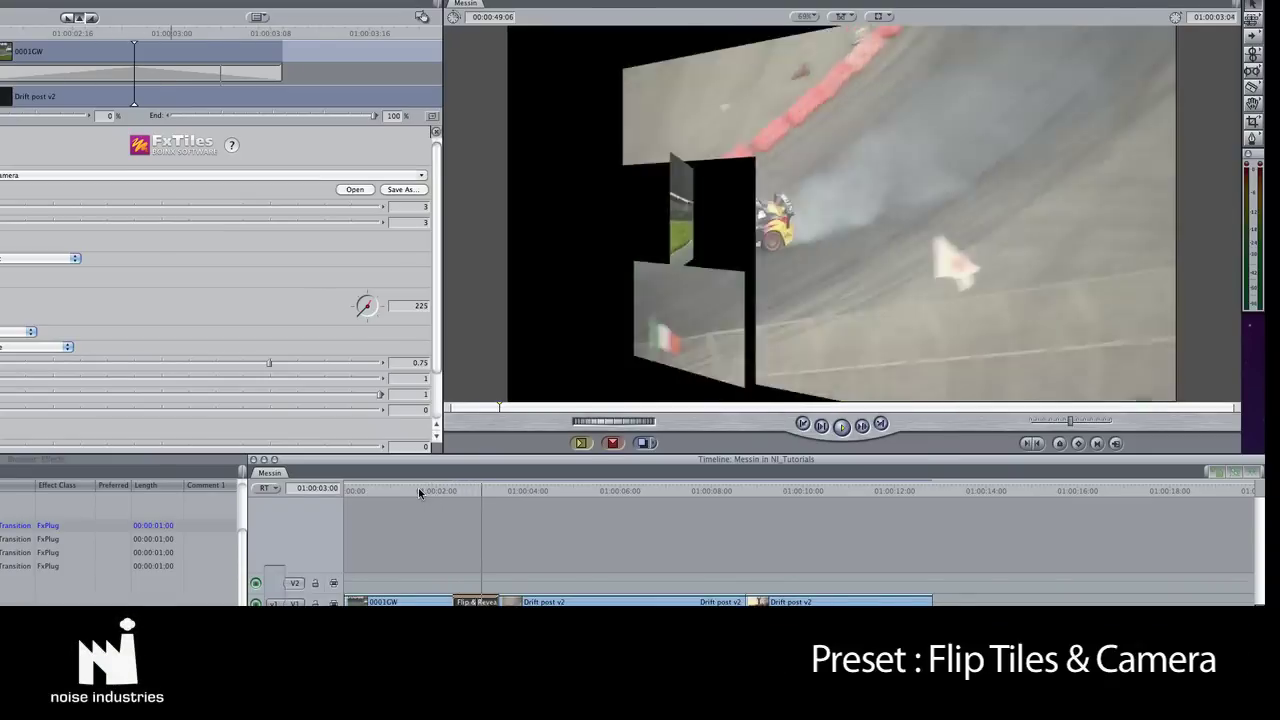
pyautogui.click(49, 175)
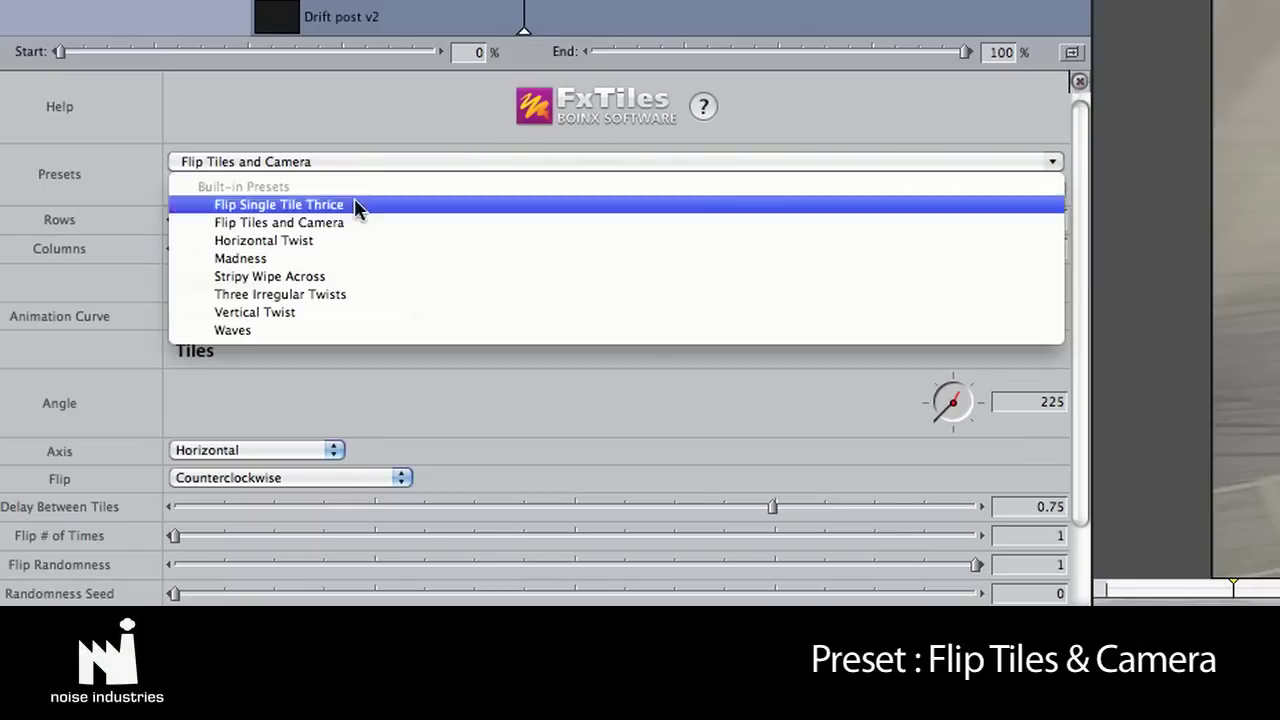
pyautogui.click(357, 259)
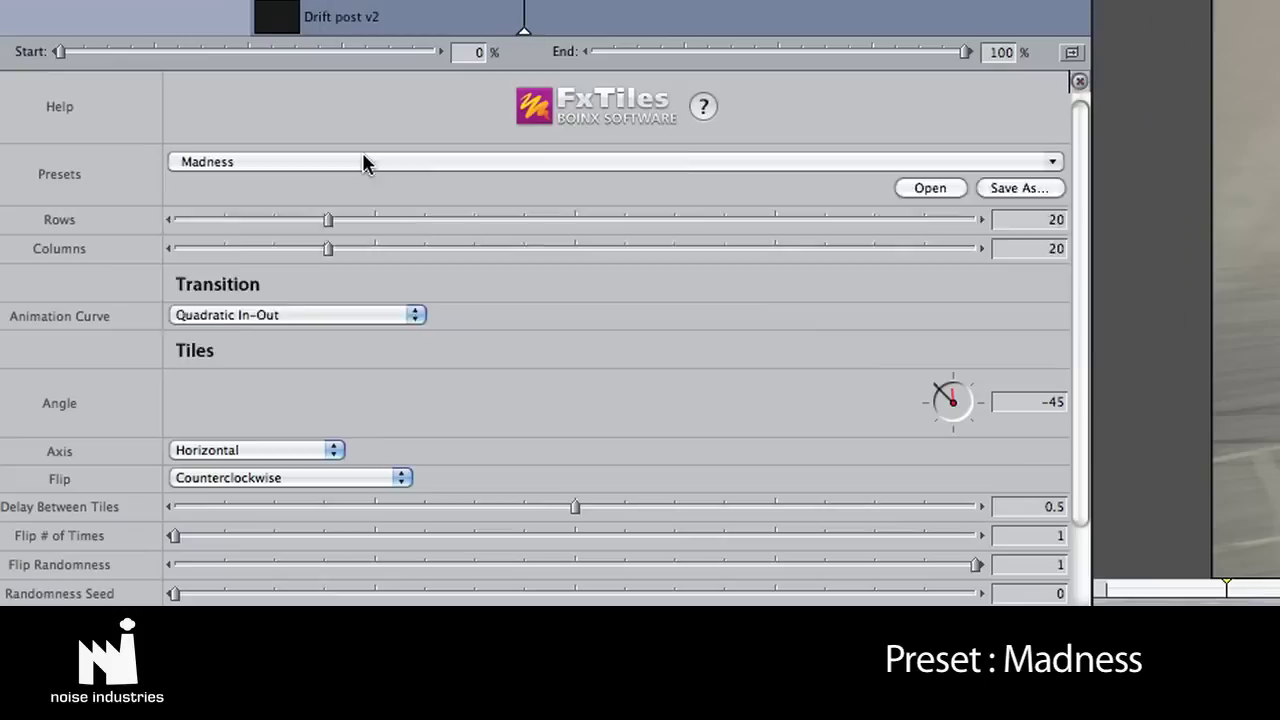
pyautogui.click(43, 174)
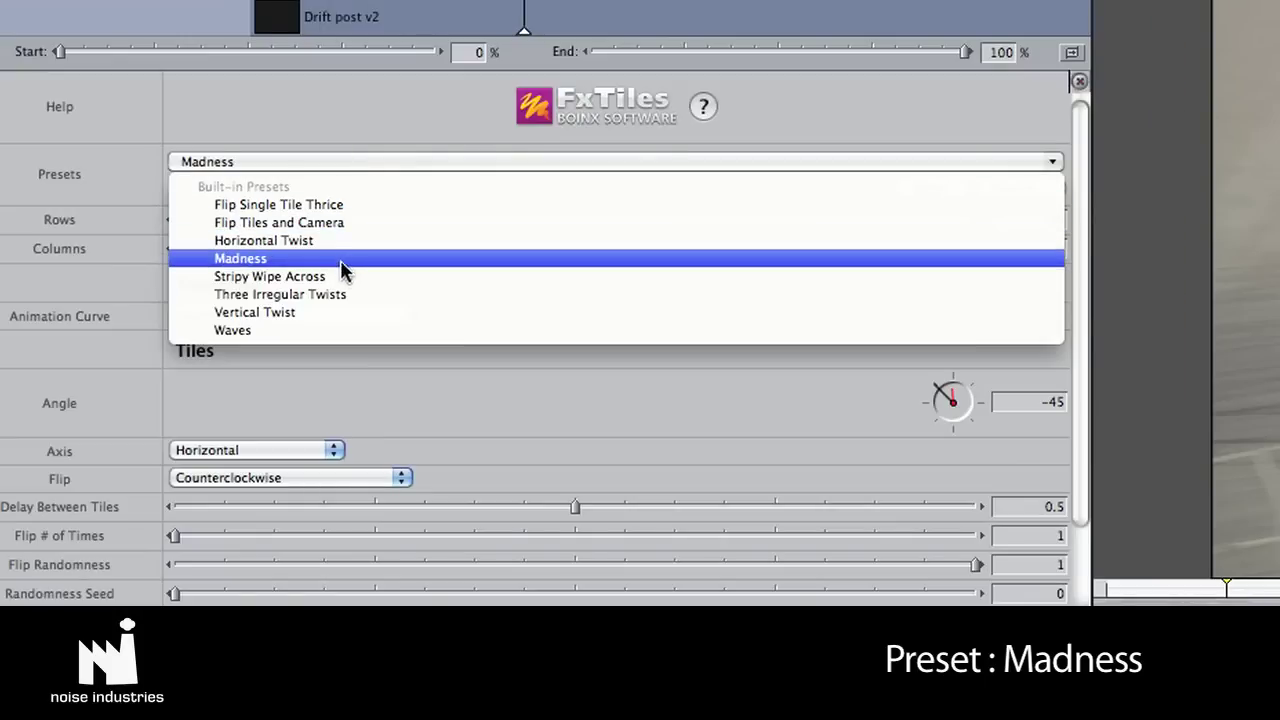
pyautogui.click(347, 293)
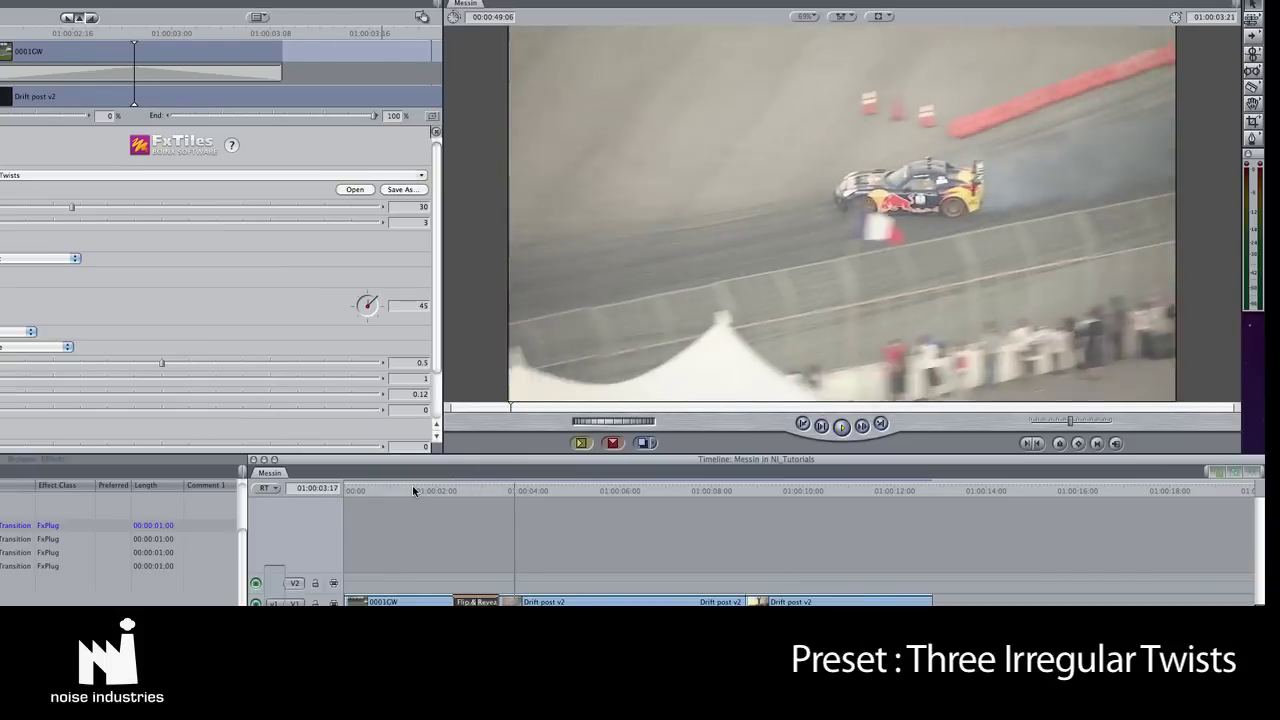
pyautogui.click(62, 175)
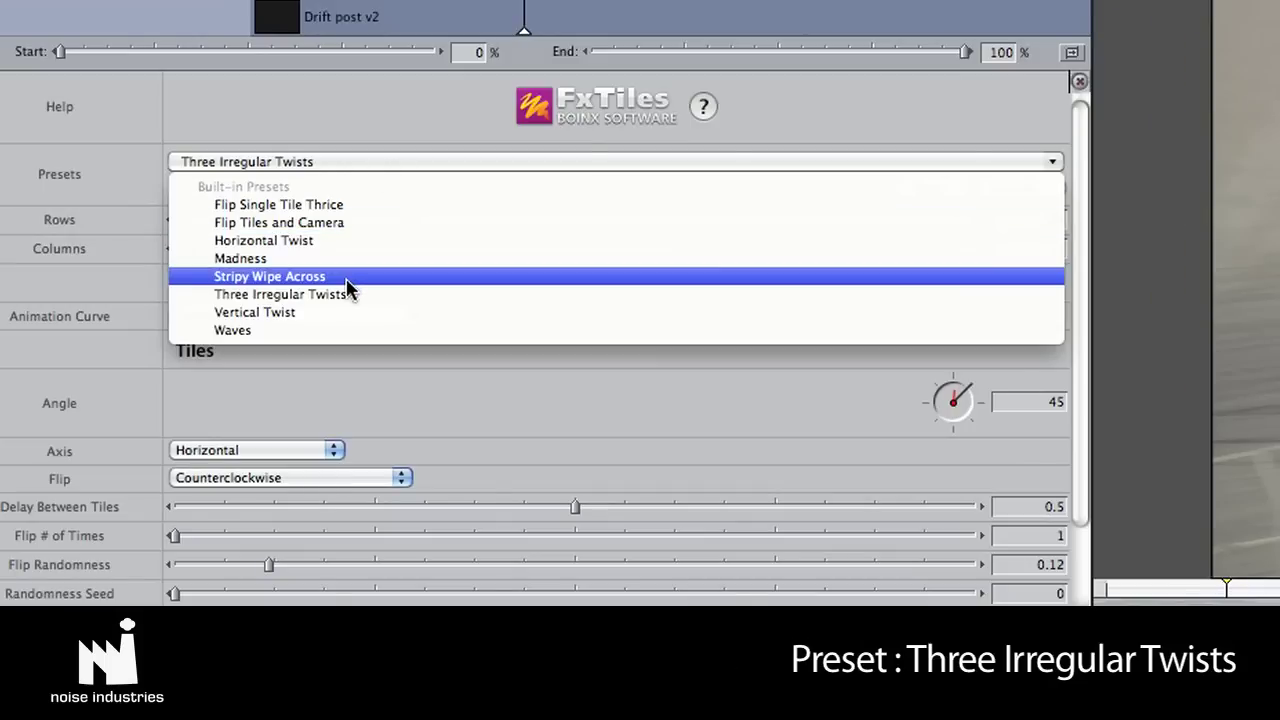
pyautogui.click(300, 277)
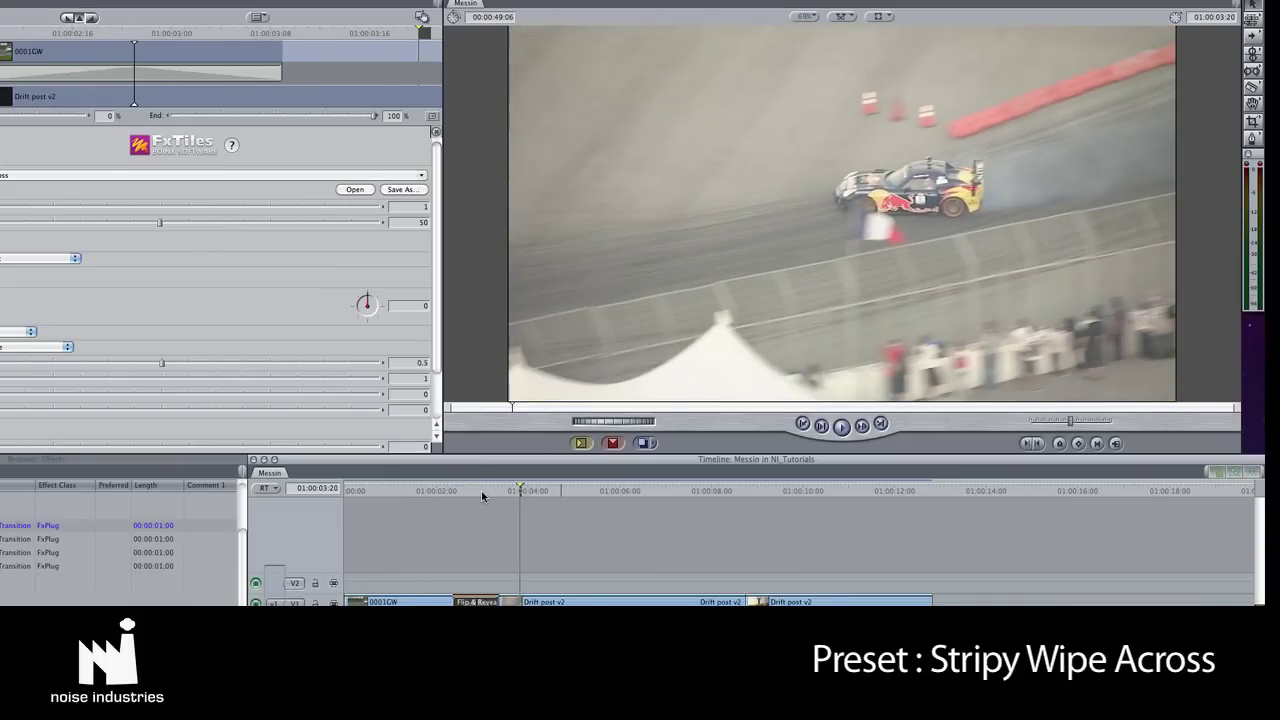
pyautogui.click(481, 491)
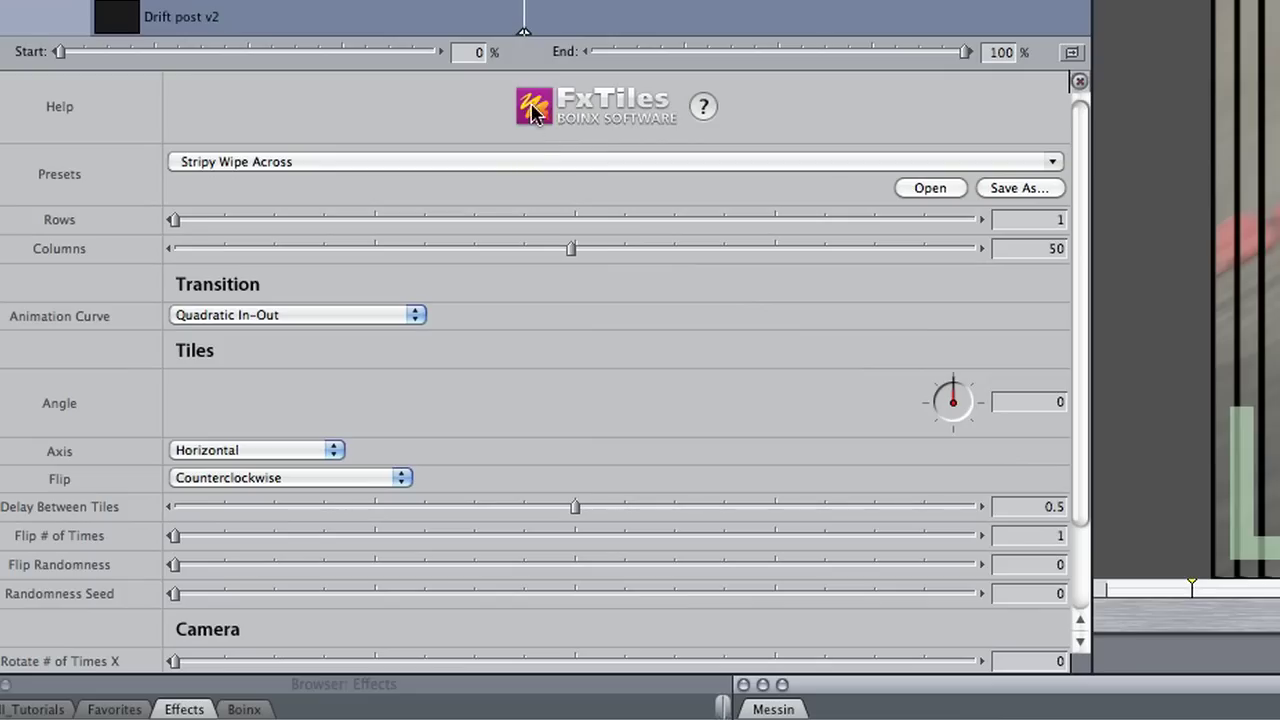
pyautogui.click(231, 144)
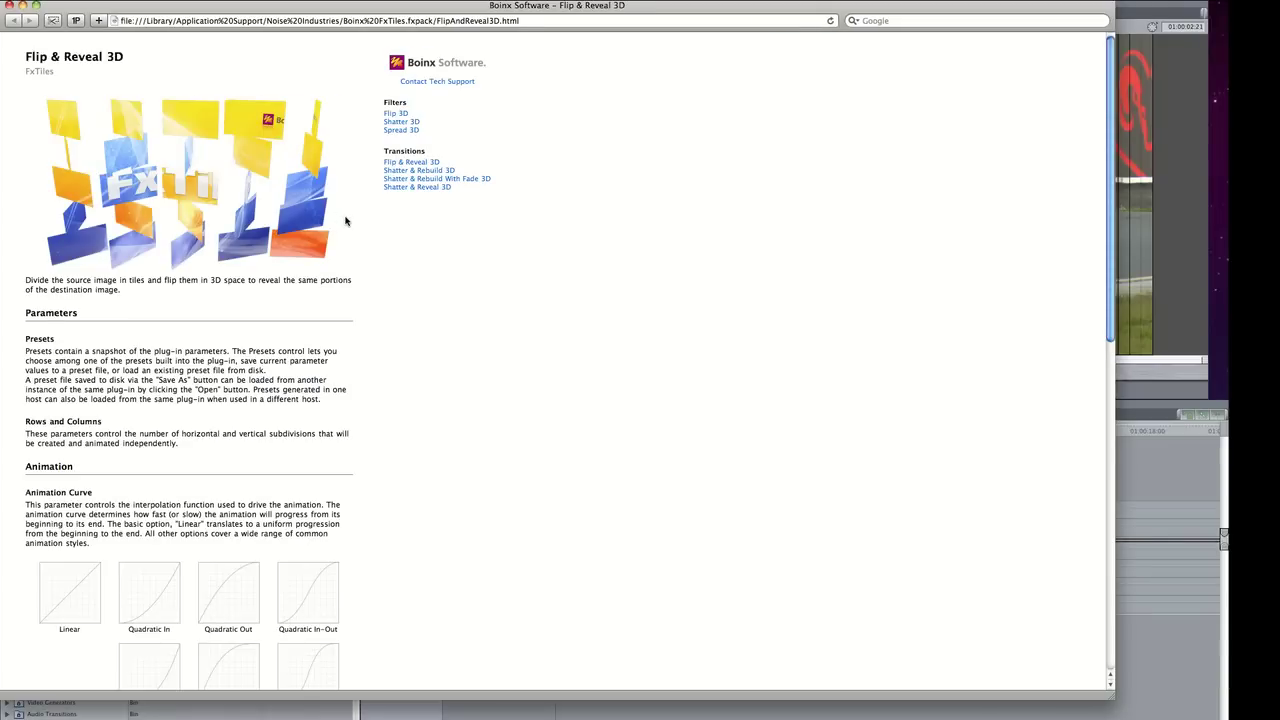
# Scroll through the help page's descriptions of presets, rows, columns and animation curves
pyautogui.scroll(-5, 346, 221)
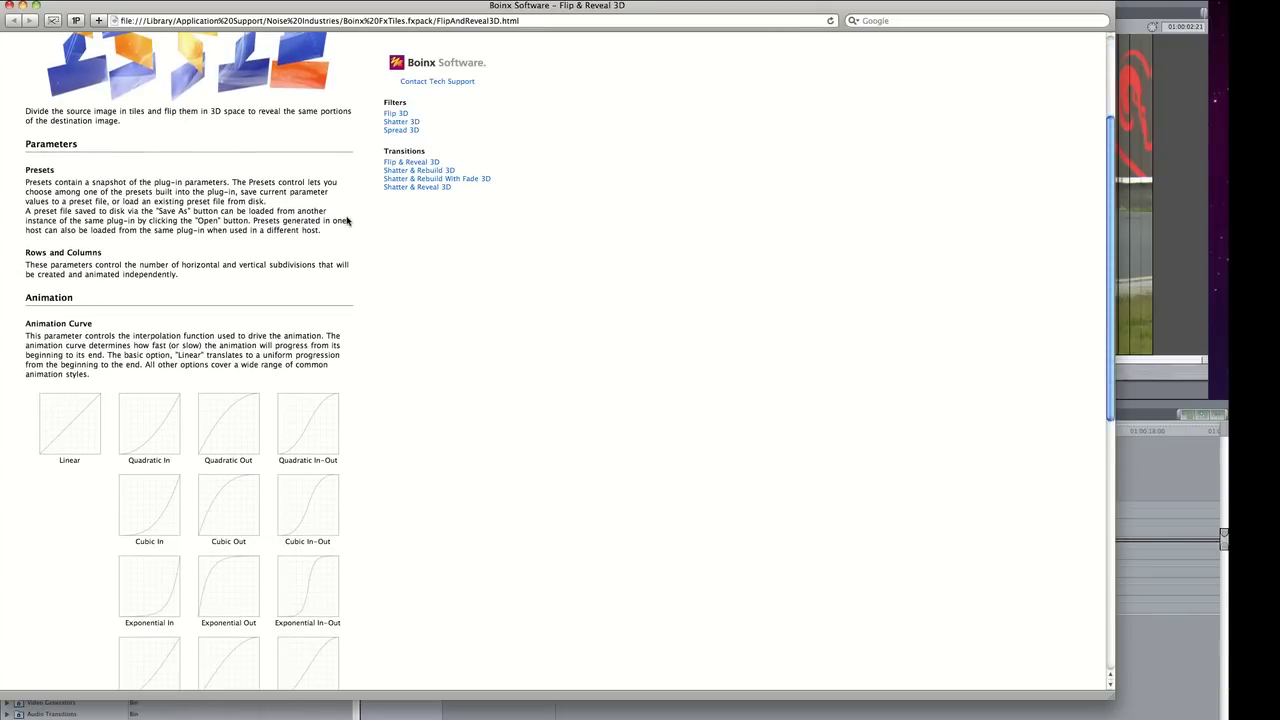
pyautogui.scroll(-15, 348, 221)
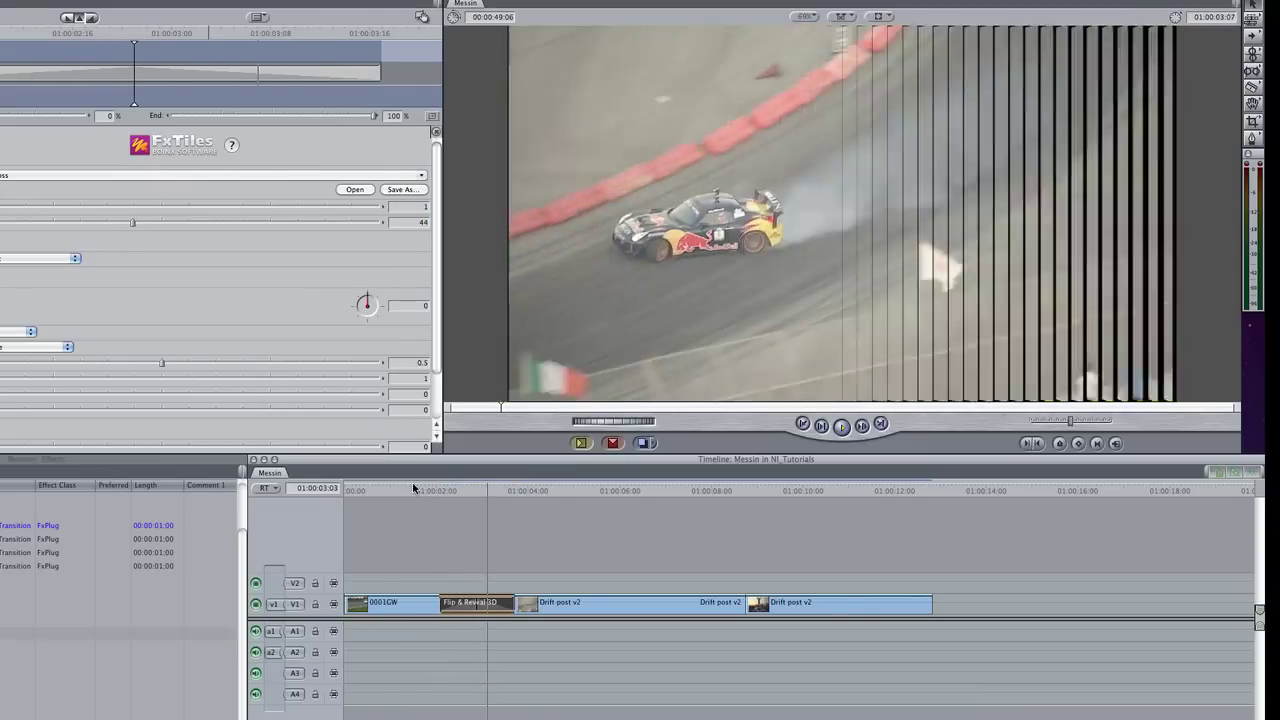
# Replay the 44-column Stripy Wipe Across transition and save its settings as the preset Venetia
pyautogui.click(380, 488)
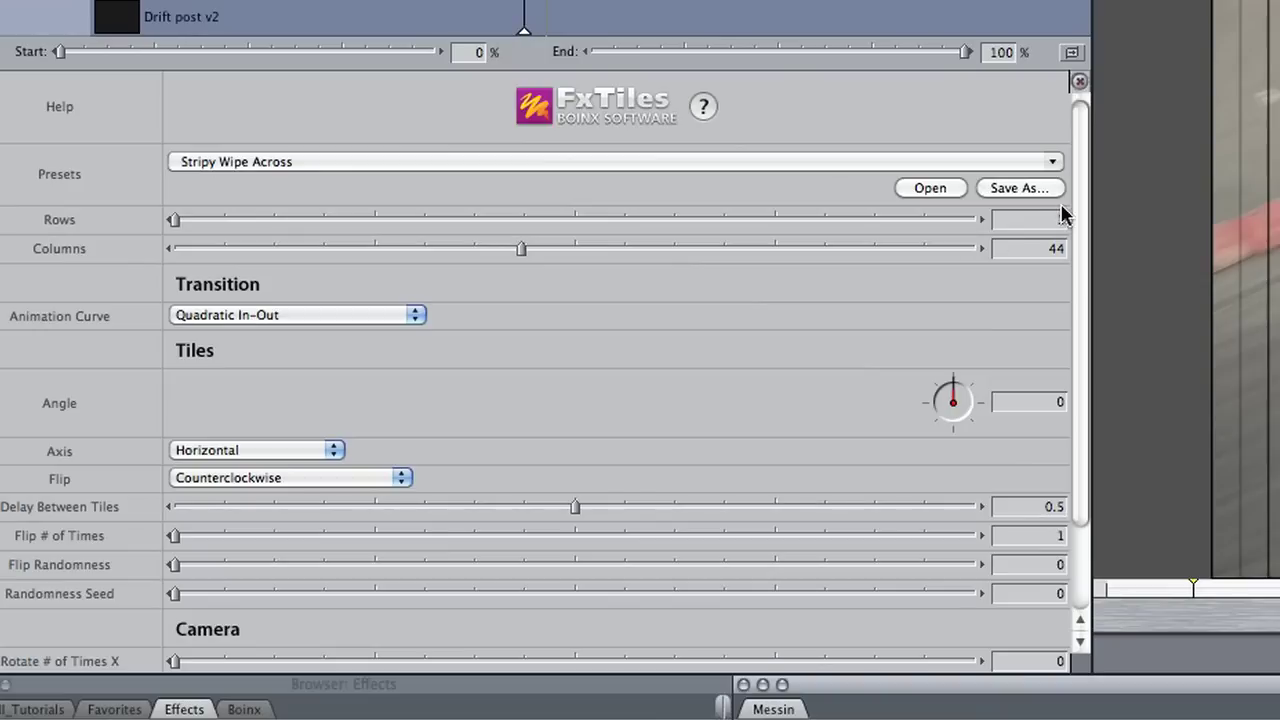
pyautogui.click(1018, 188)
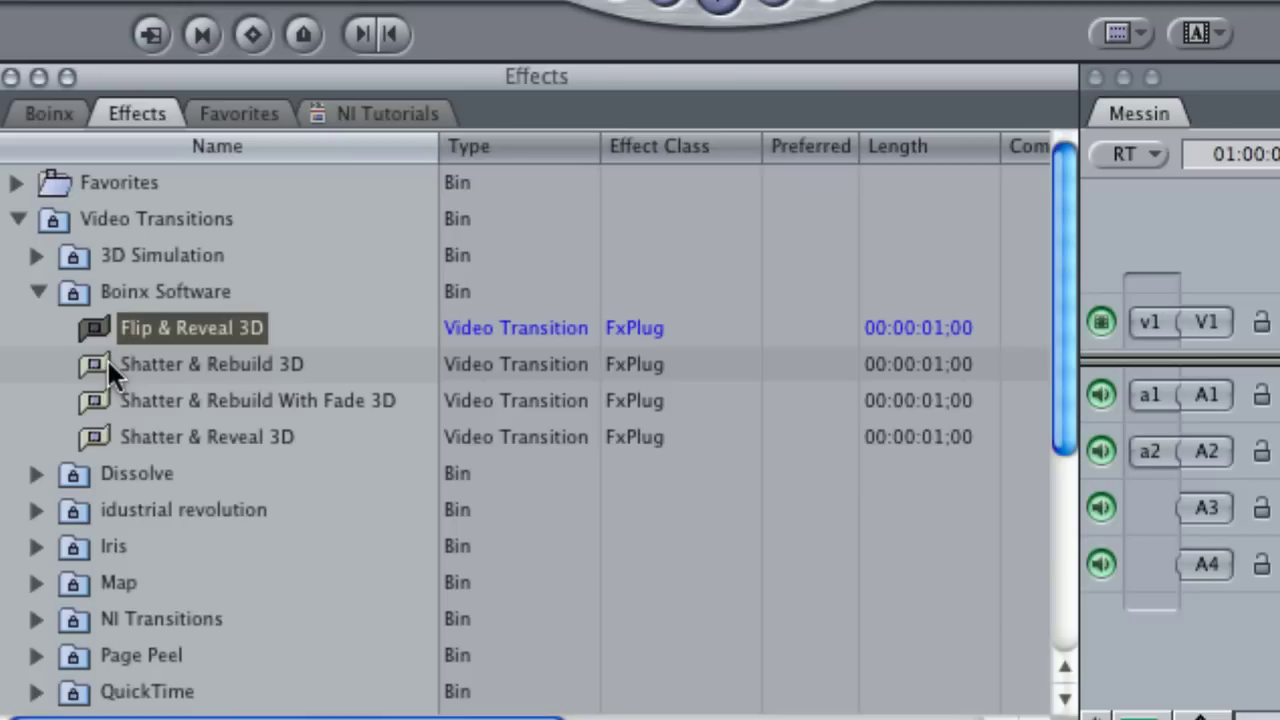
# Add Shatter & Rebuild 3D between the drift clips, trying Blender in Action and Rearranging Tiles before Stick Fight
pyautogui.click(104, 362)
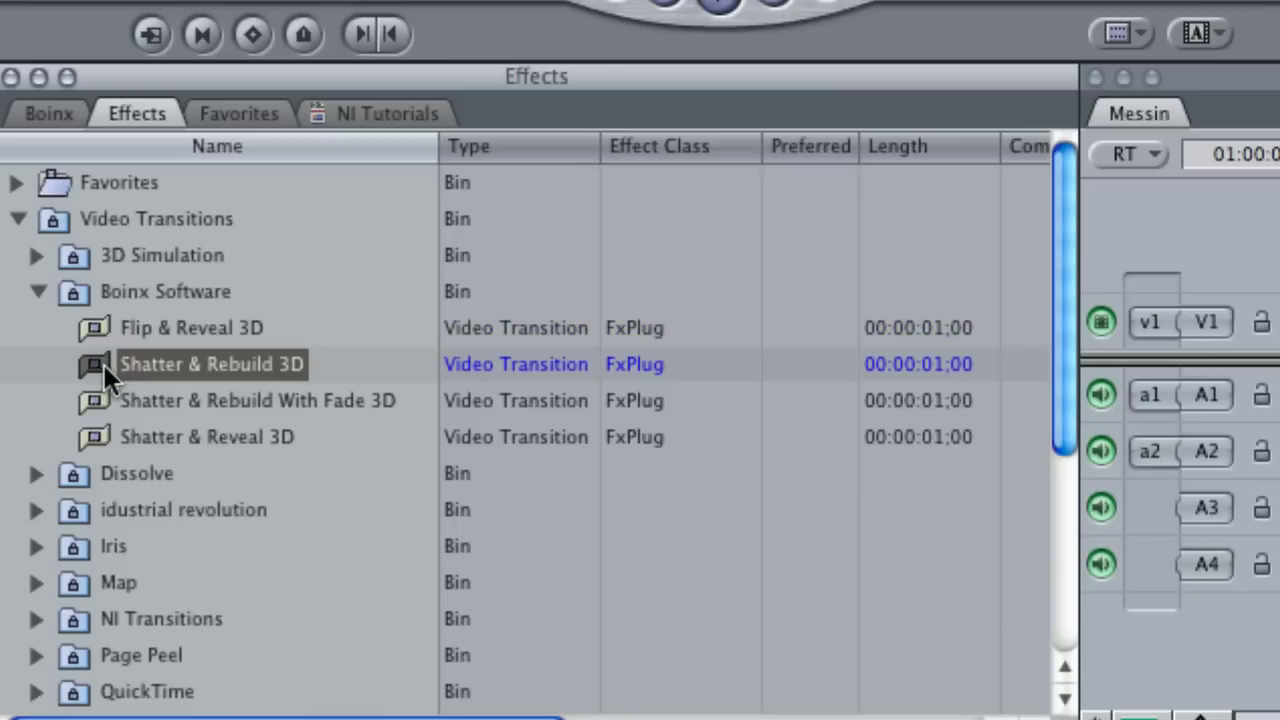
pyautogui.moveTo(104, 362); pyautogui.dragTo(905, 458)
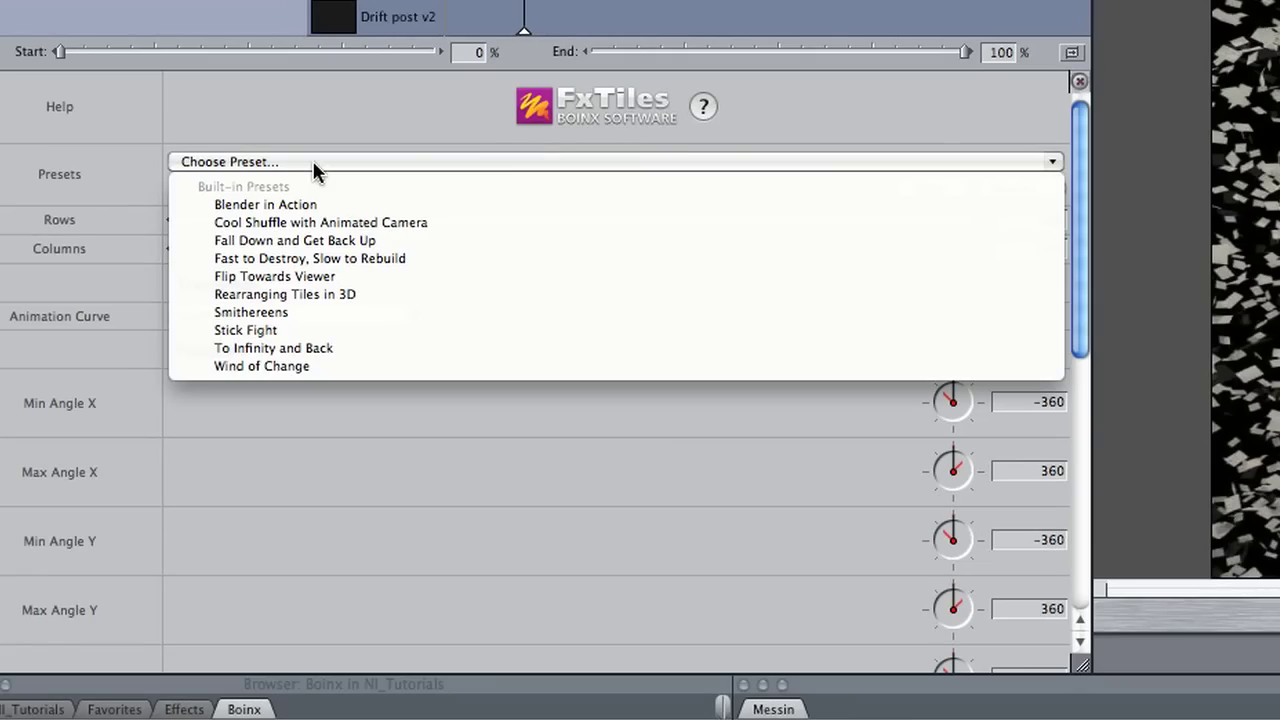
pyautogui.click(325, 206)
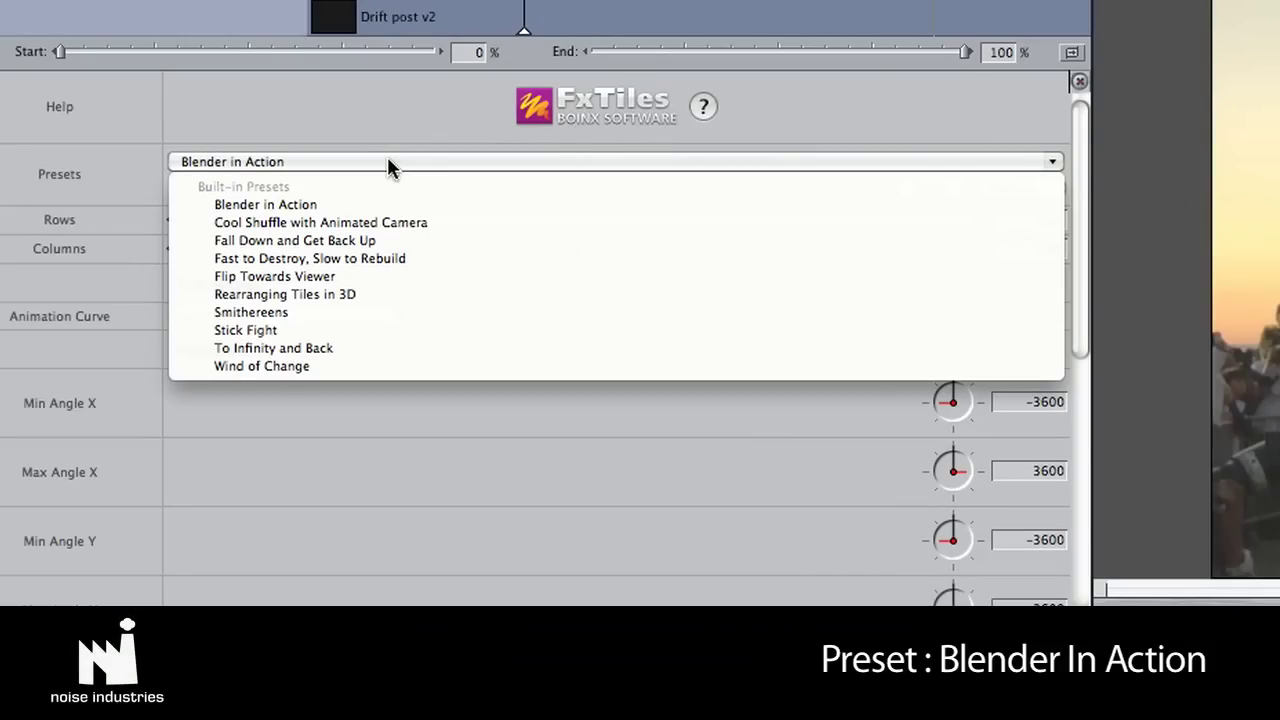
pyautogui.click(405, 294)
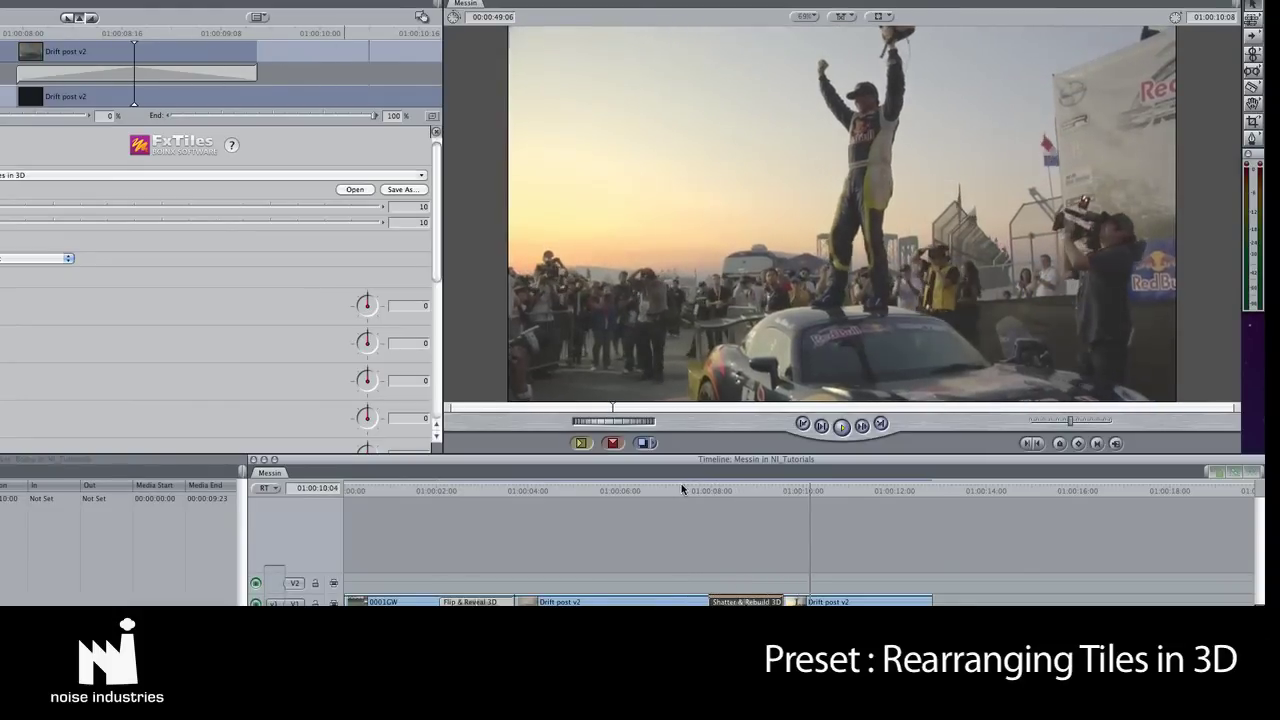
pyautogui.click(170, 175)
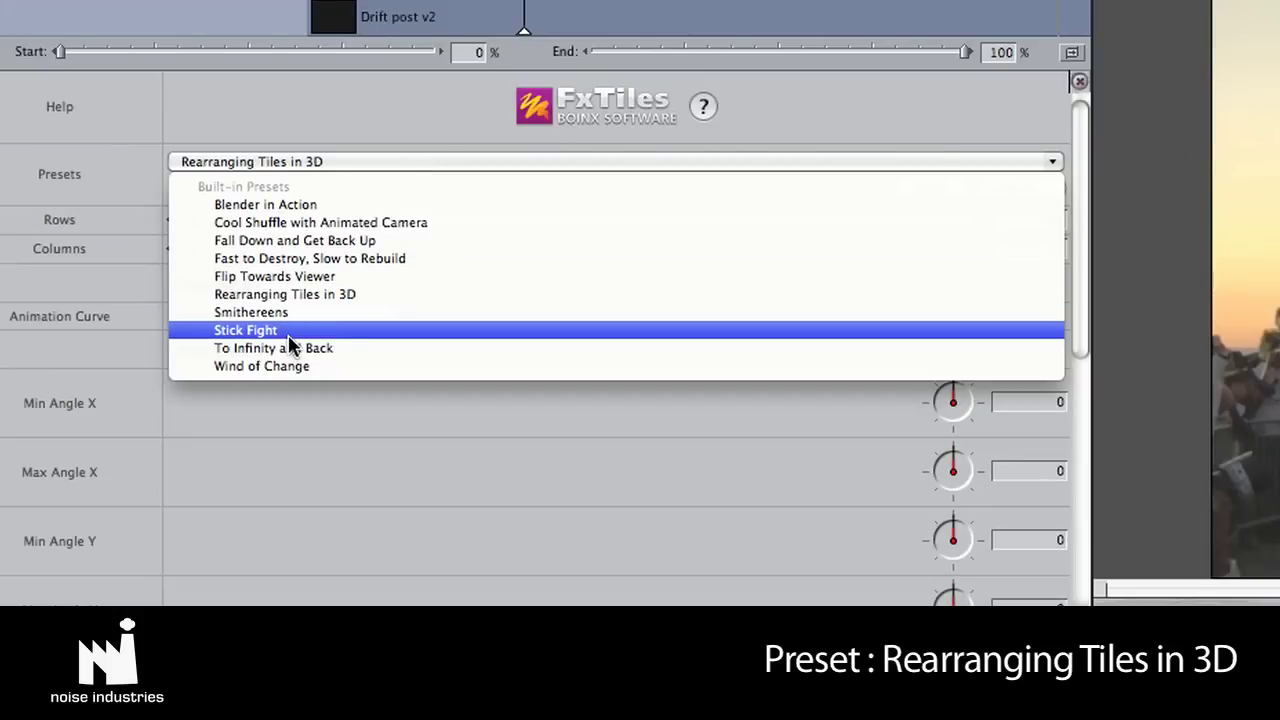
pyautogui.click(340, 330)
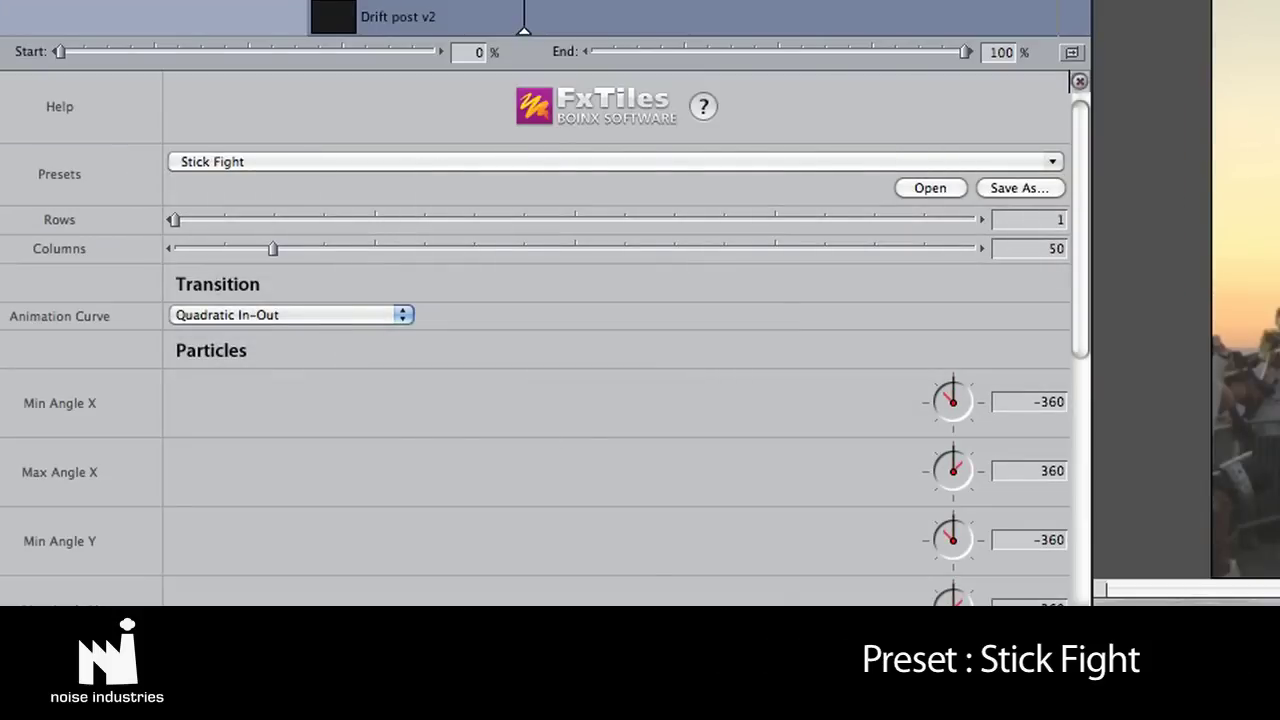
pyautogui.press('space')
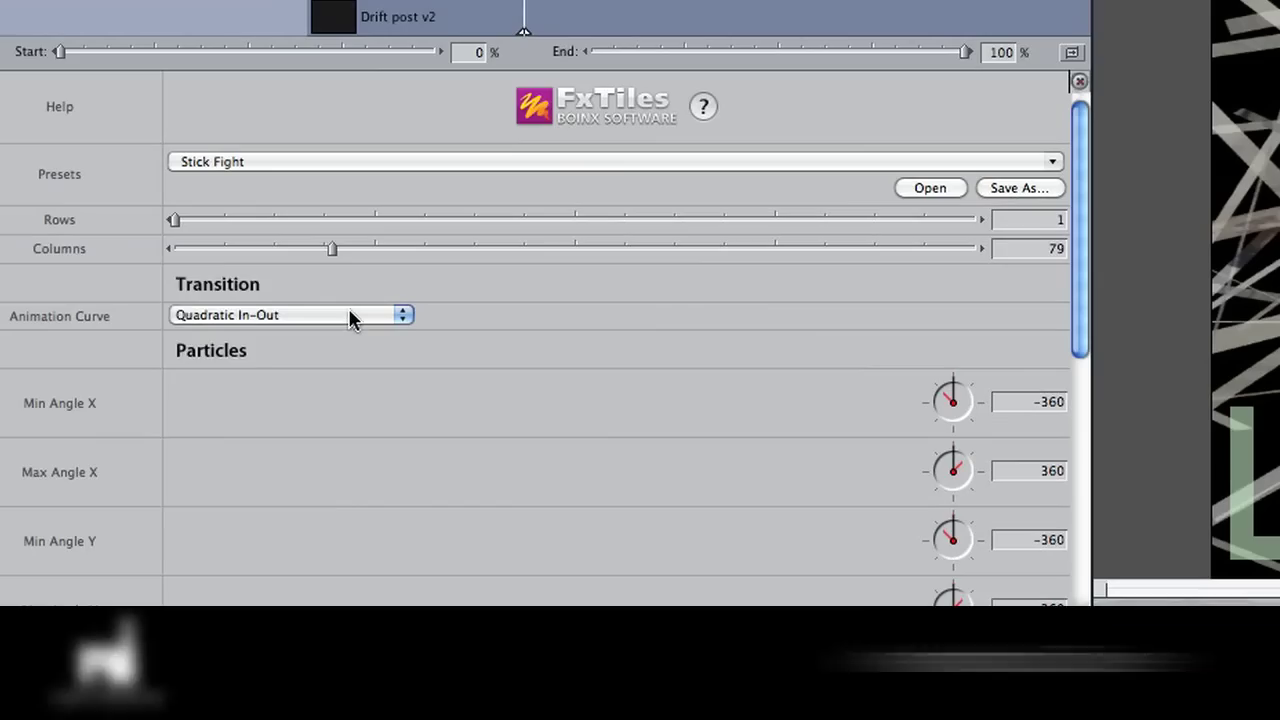
# Keep the Quadratic In-Out animation curve and slightly widen the minimum X rotation angle
pyautogui.click(350, 316)
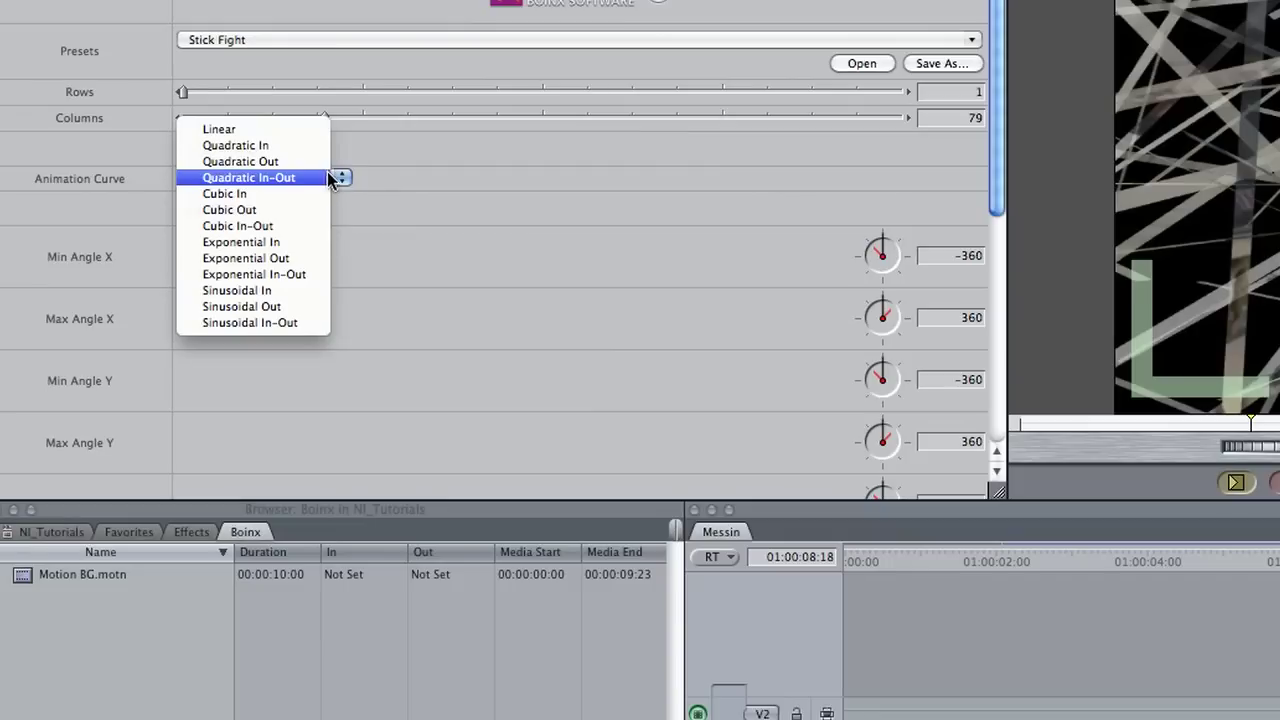
pyautogui.click(305, 177)
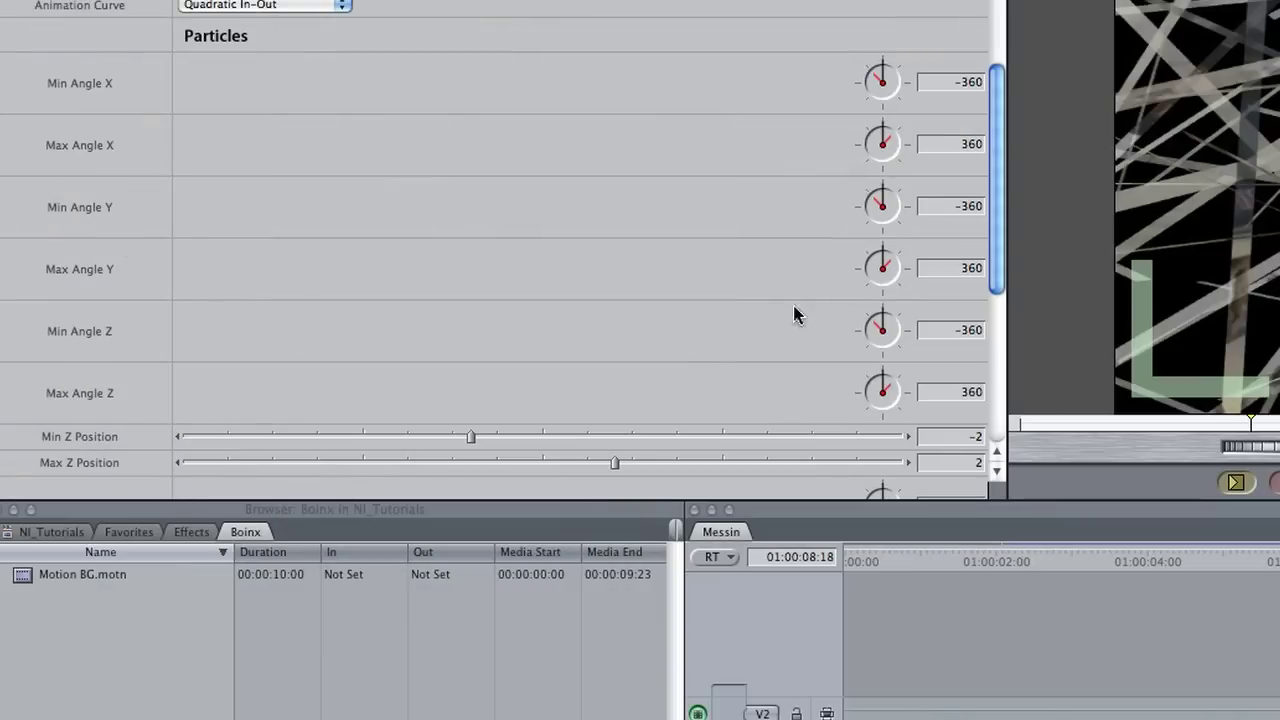
pyautogui.moveTo(881, 75); pyautogui.dragTo(881, 75)
# Raise max X angle to 370, increase Y camera rotations, and save as Pick Up Sticks Transition
pyautogui.moveTo(884, 138); pyautogui.dragTo(885, 137)
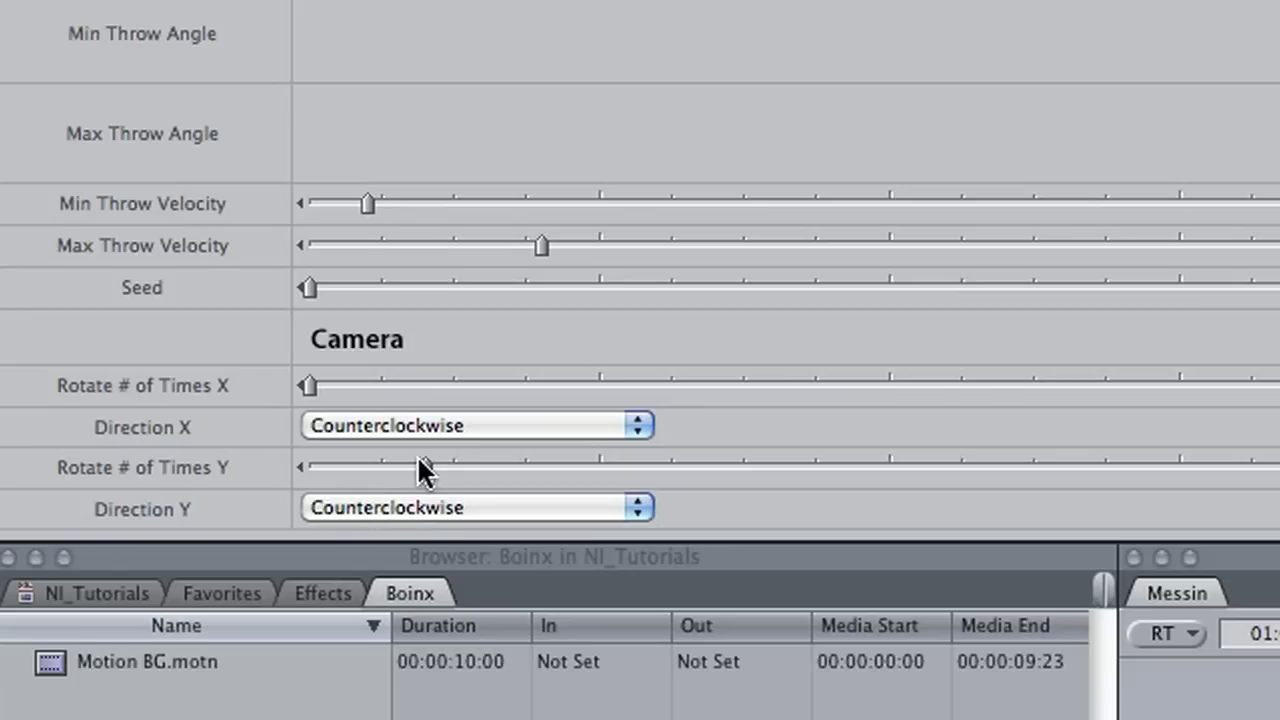
pyautogui.moveTo(428, 462); pyautogui.dragTo(638, 456)
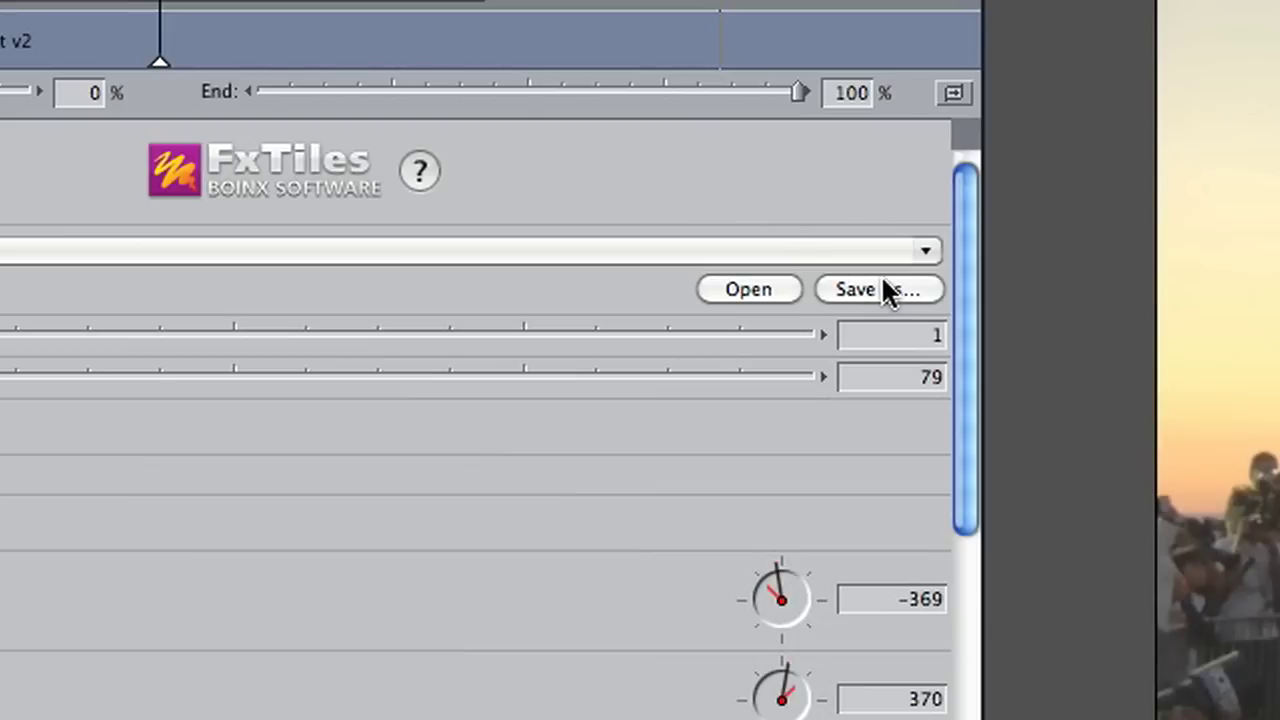
pyautogui.click(884, 285)
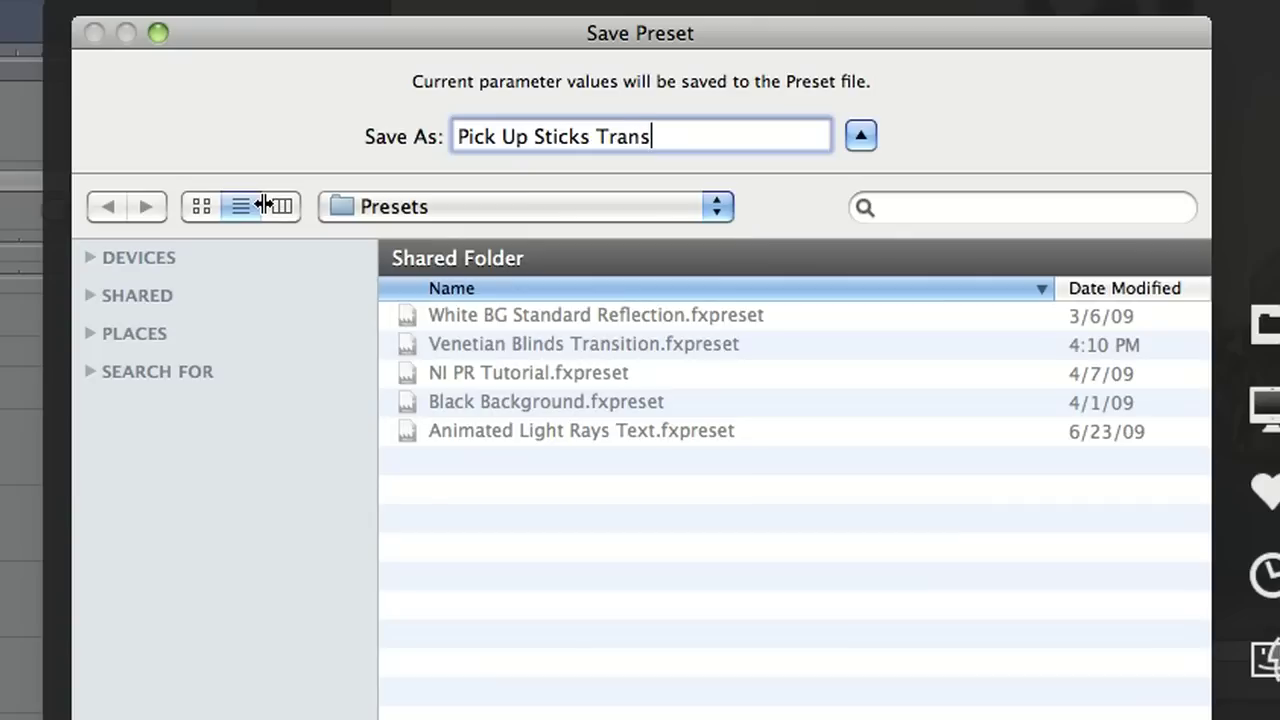
pyautogui.write('ition')
pyautogui.press('Return')
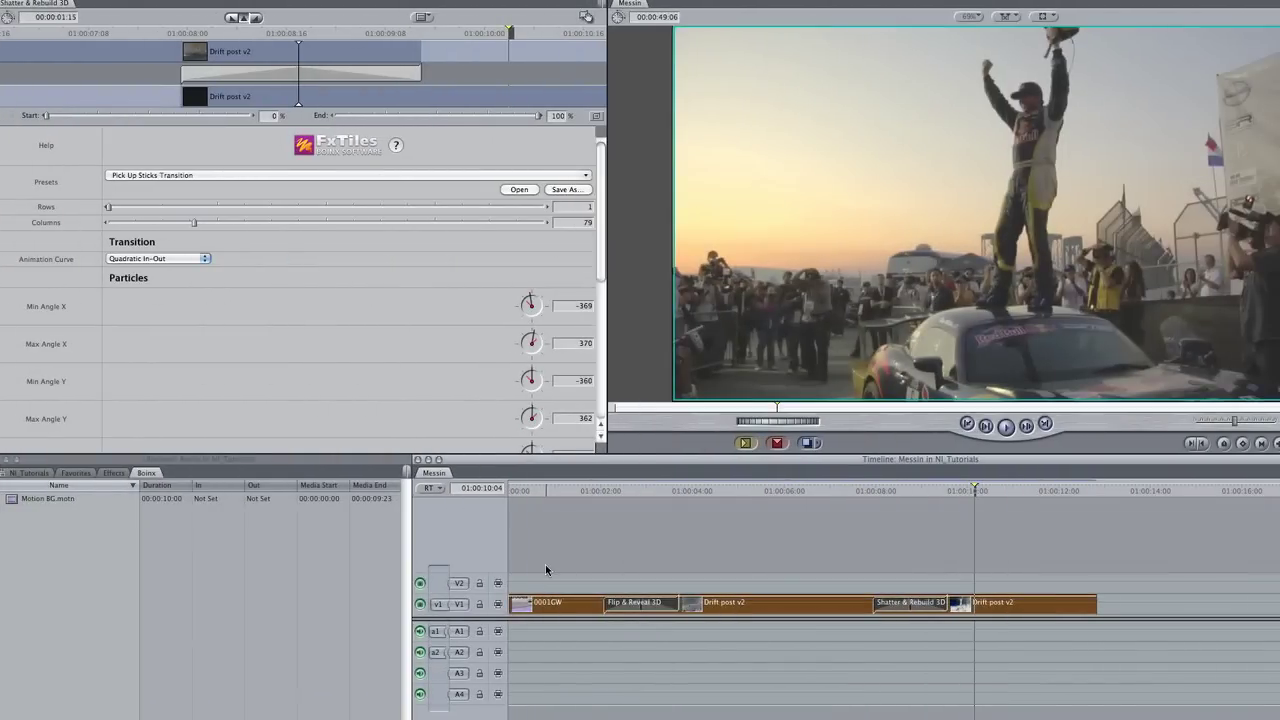
# Move the edited clips to V2, preview Motion BG.motn, and place it on V1 beneath them
pyautogui.moveTo(545, 566); pyautogui.dragTo(545, 564)
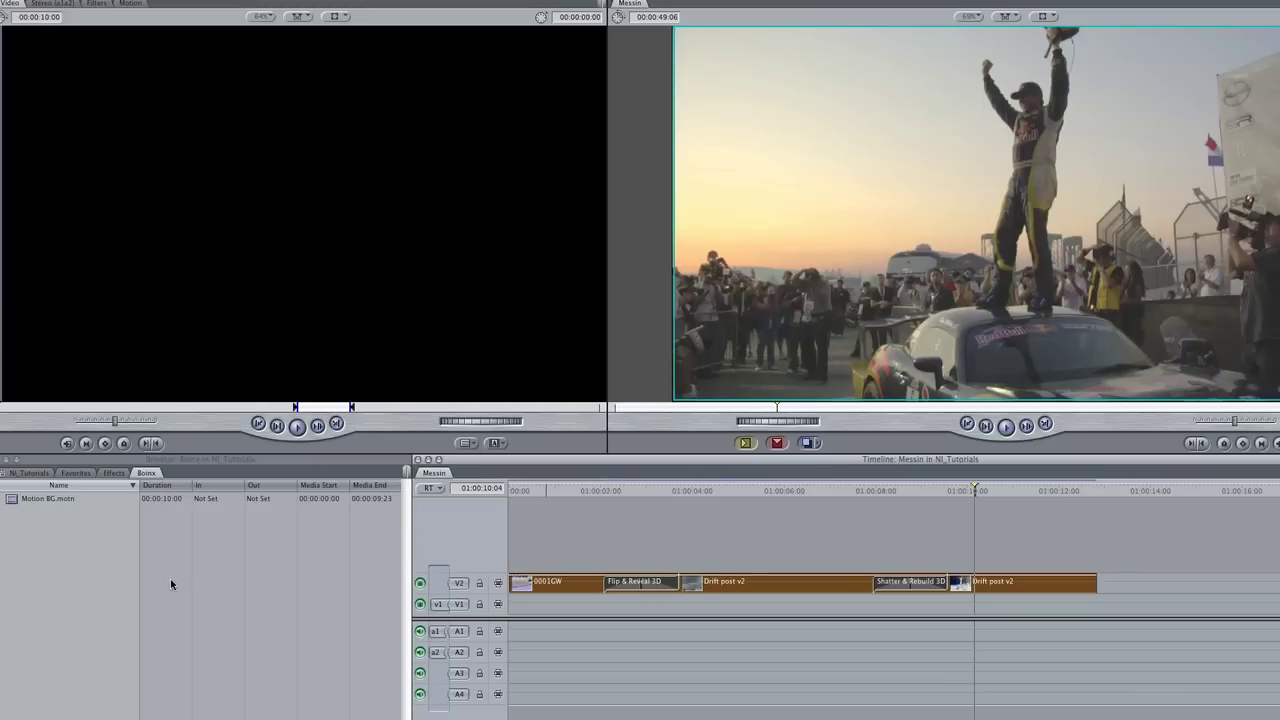
pyautogui.click(28, 515)
pyautogui.doubleClick(12, 499)
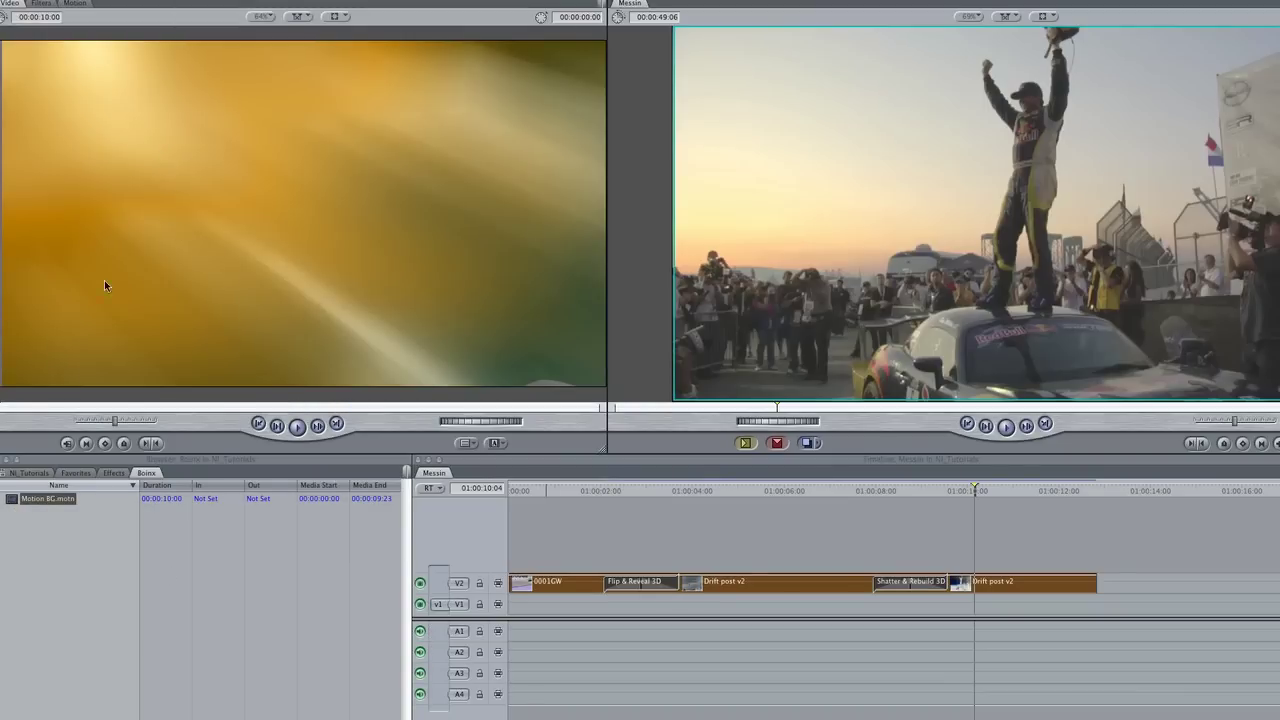
pyautogui.click(293, 427)
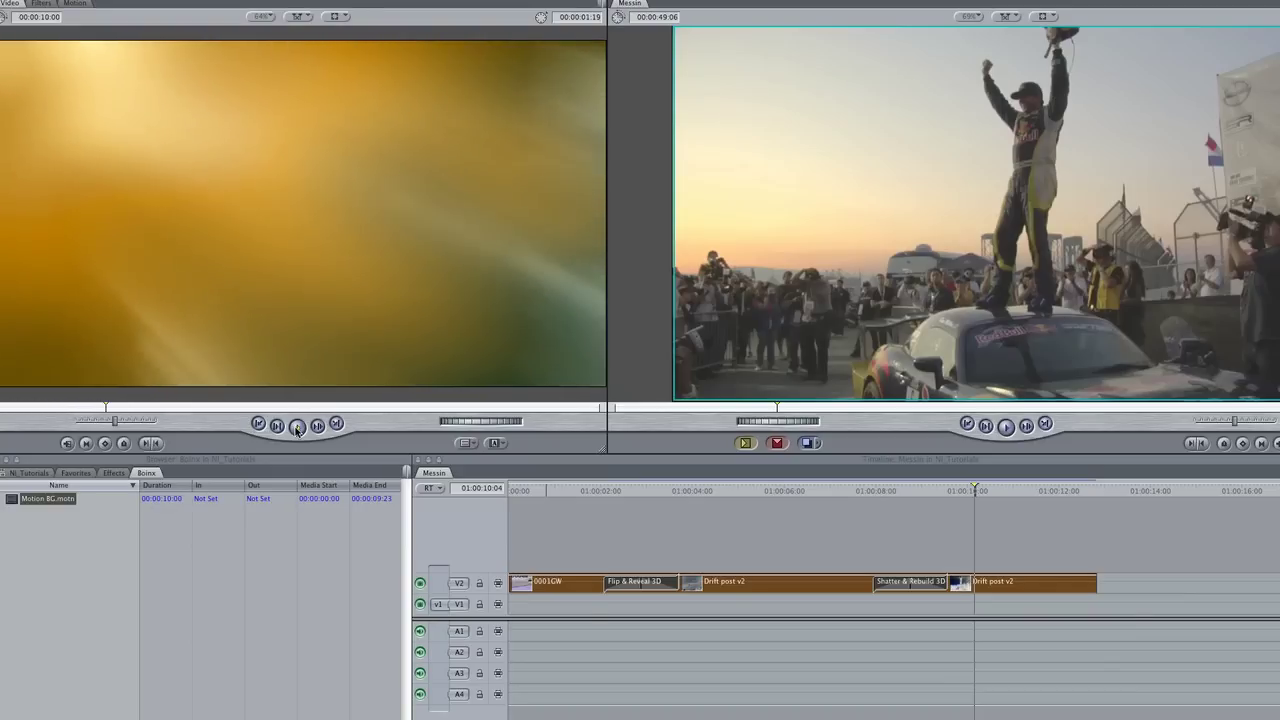
pyautogui.press('space')
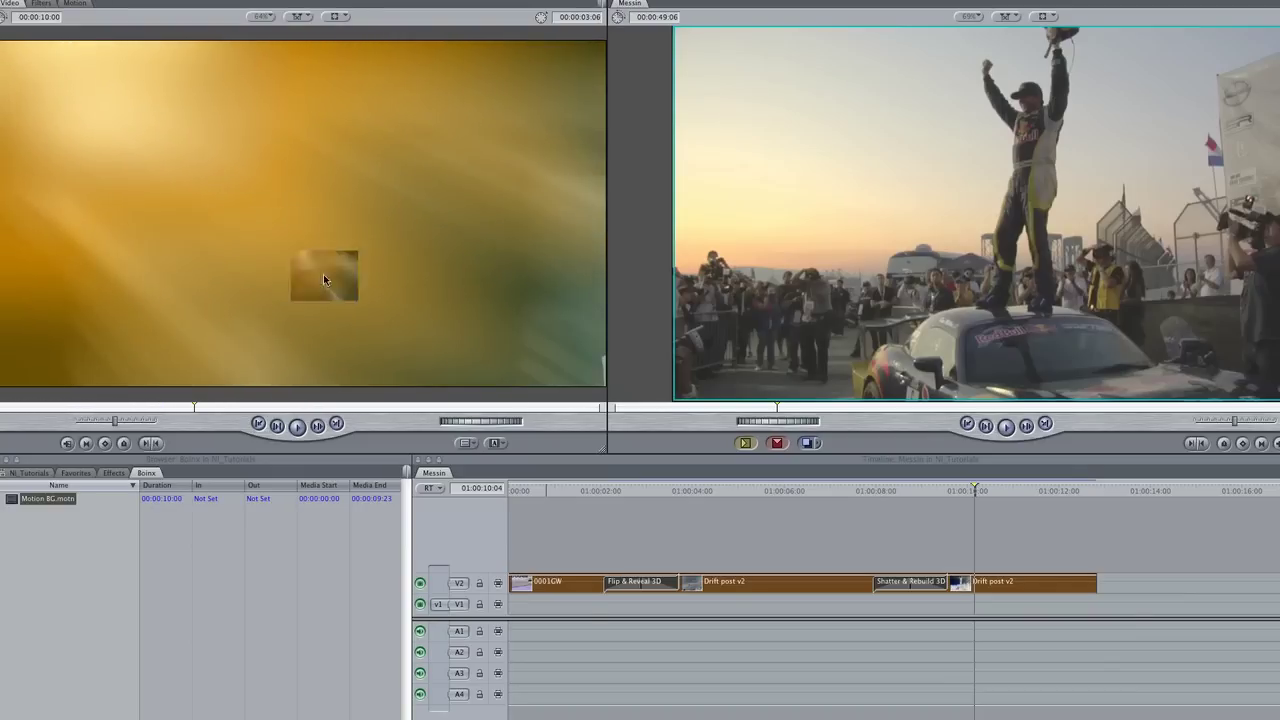
pyautogui.moveTo(323, 277); pyautogui.dragTo(586, 604)
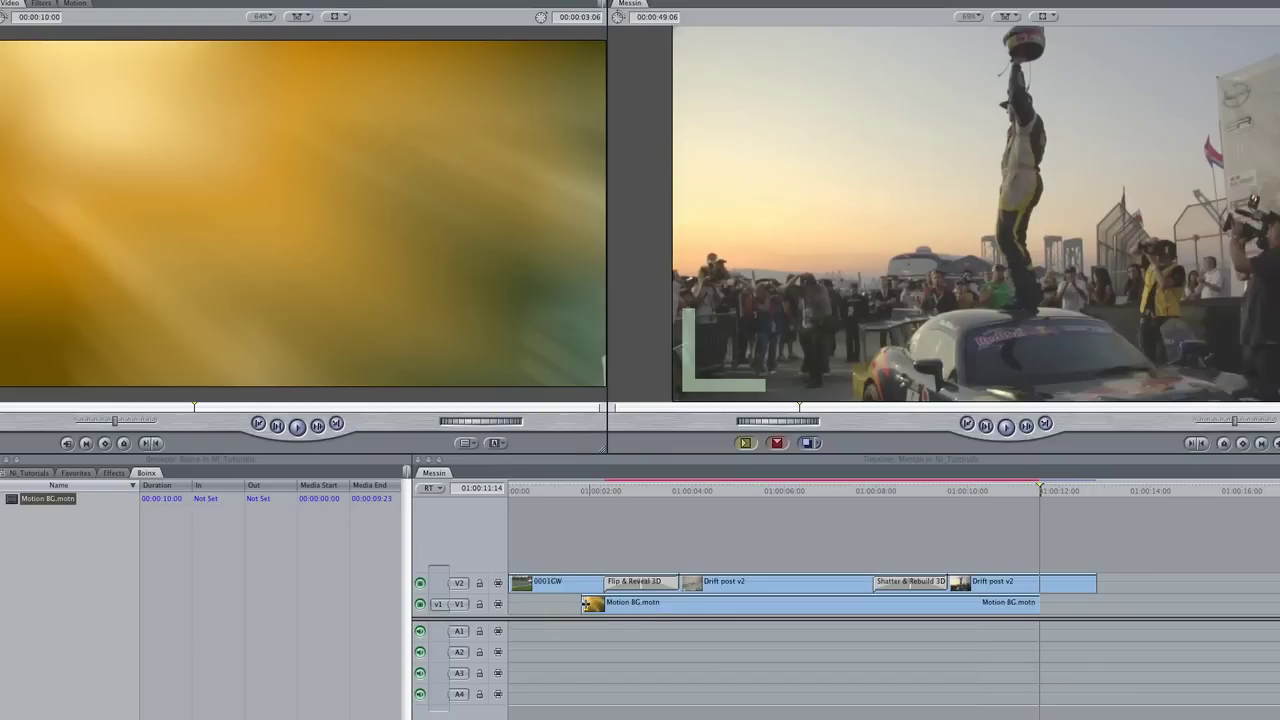